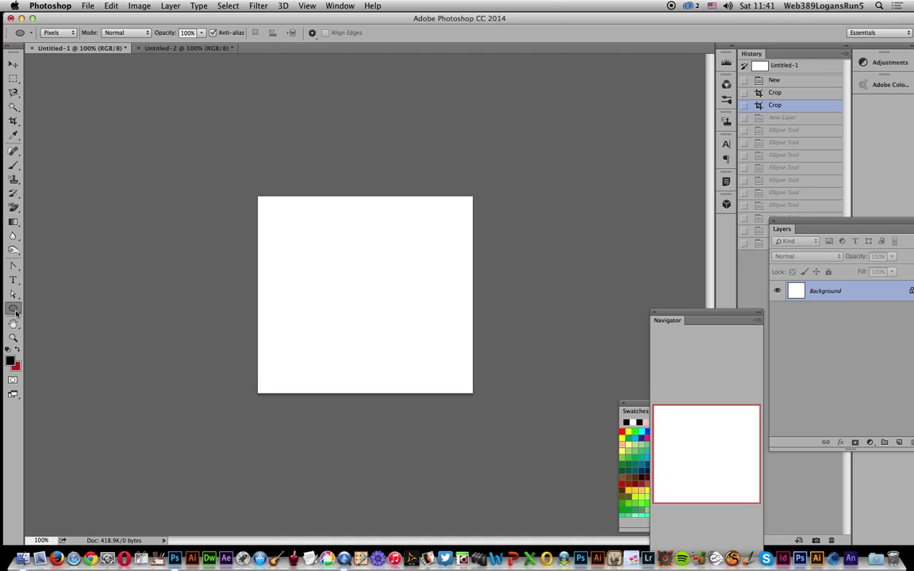
Create a new Layer 1 and draw a tall black ellipse on it
{"action": "left_click", "coordinate": [170, 5]}
{"action": "mouse_move", "coordinate": [163, 19]}
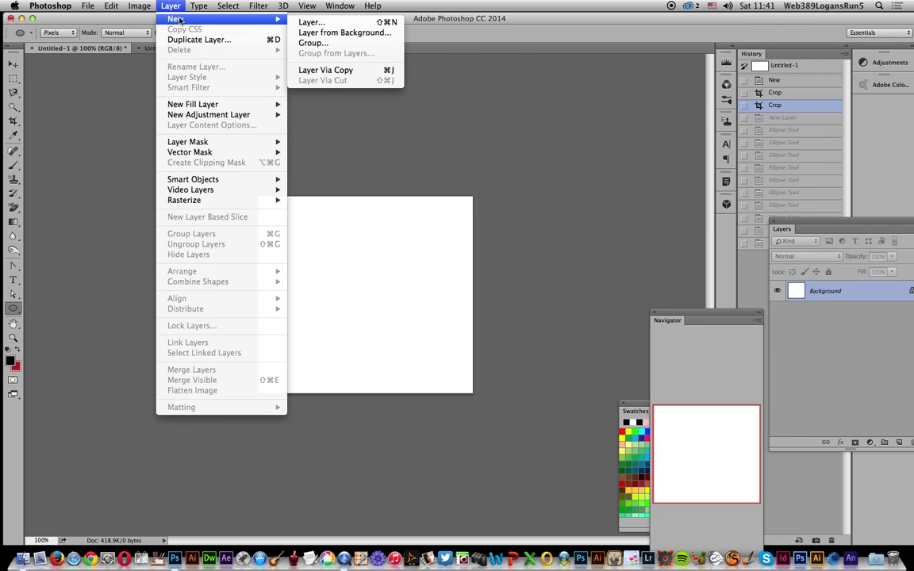
{"action": "left_click", "coordinate": [325, 23]}
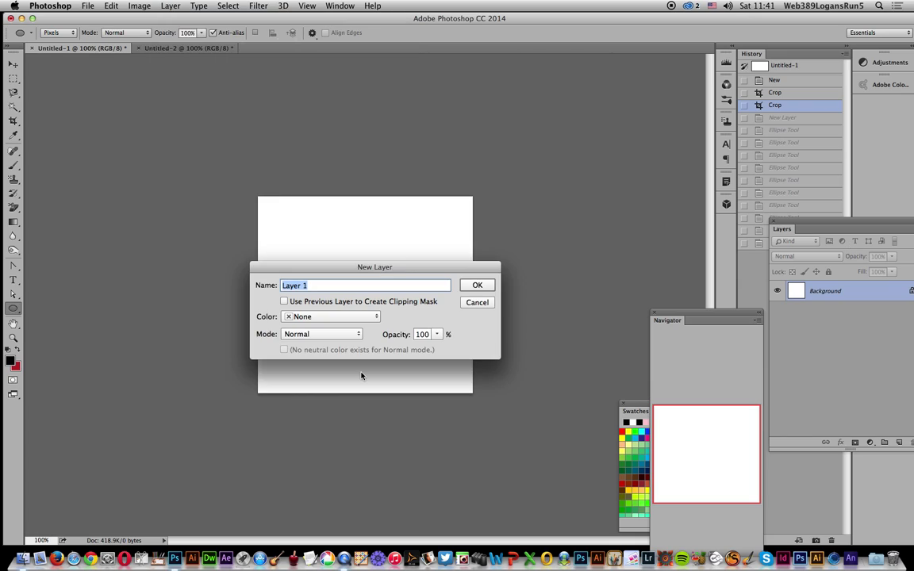
{"action": "left_click", "coordinate": [478, 286]}
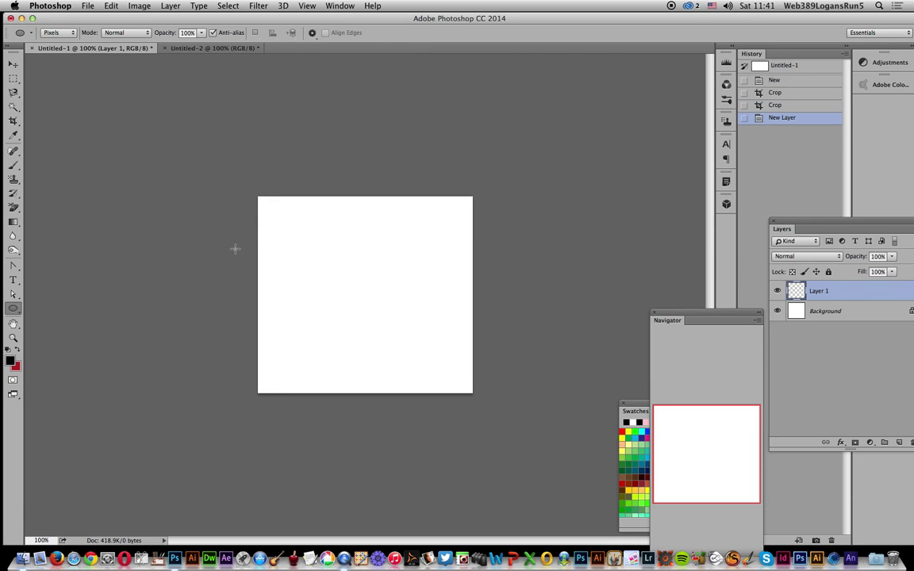
{"action": "left_click_drag", "start_coordinate": [296, 210], "coordinate": [420, 384]}
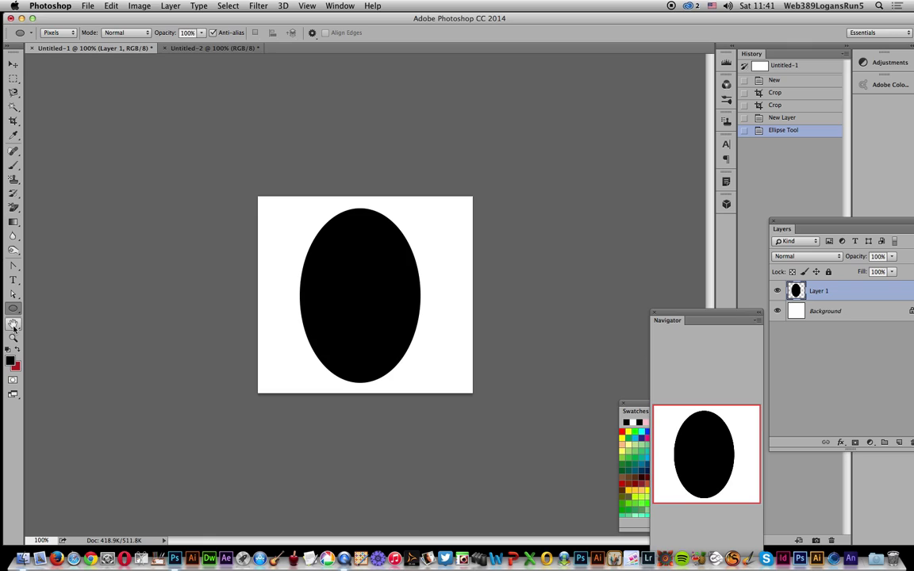
{"action": "left_click", "coordinate": [12, 312]}
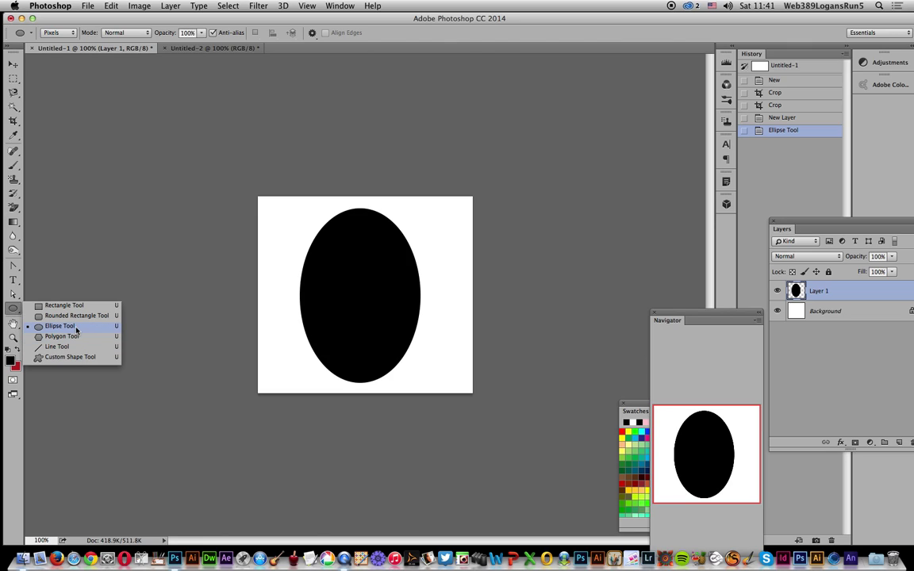
{"action": "left_click", "coordinate": [68, 295]}
Delete the white Background layer so the oval sits on transparency
{"action": "left_click", "coordinate": [850, 316]}
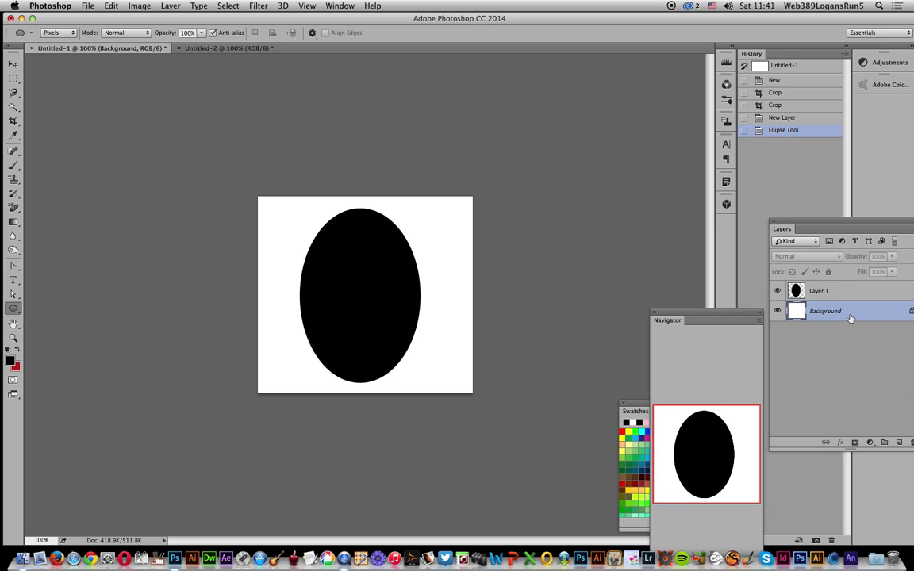
{"action": "left_click_drag", "start_coordinate": [866, 228], "coordinate": [824, 229]}
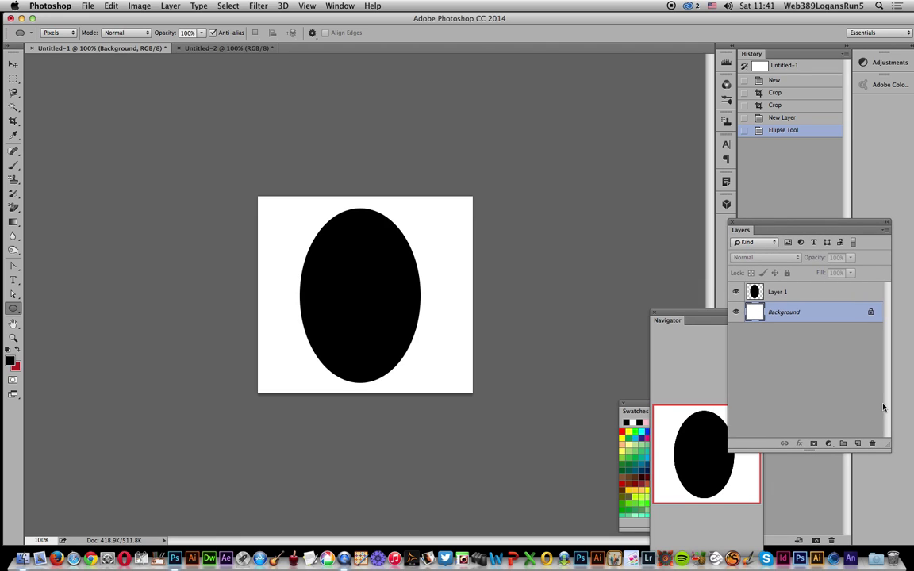
{"action": "left_click", "coordinate": [877, 443]}
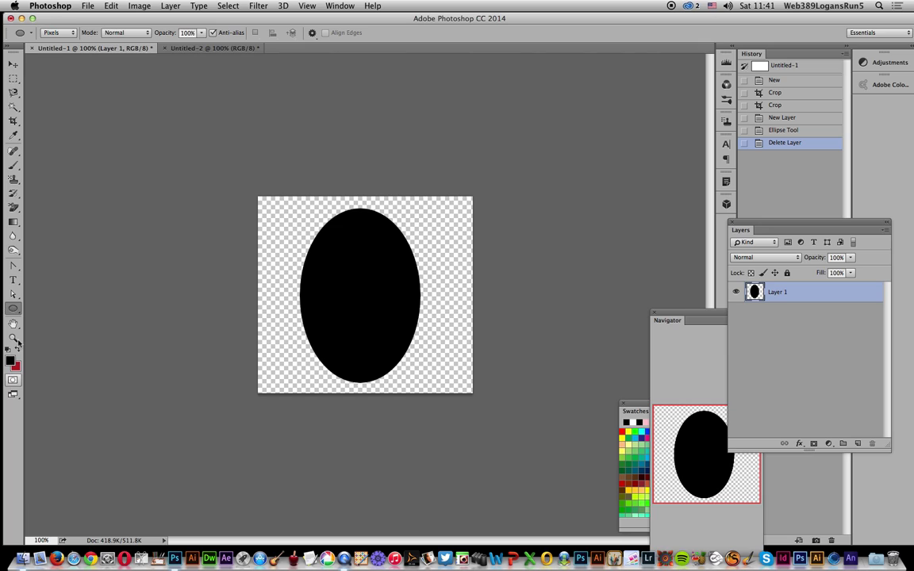
Nest alternating white and black ellipses inside the black oval, starting with white
{"action": "left_click", "coordinate": [641, 410]}
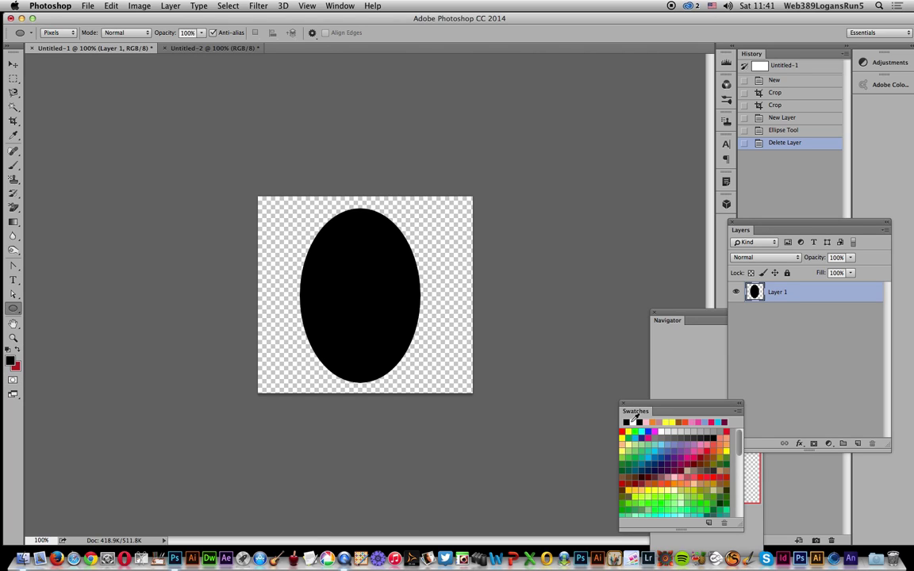
{"action": "left_click", "coordinate": [638, 421]}
{"action": "left_click_drag", "start_coordinate": [309, 226], "coordinate": [412, 378]}
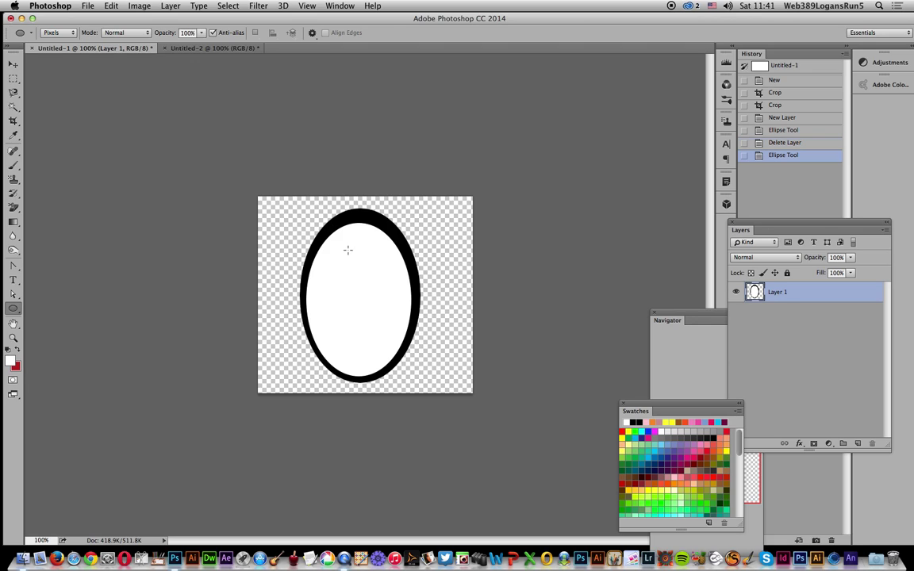
{"action": "left_click", "coordinate": [635, 421]}
{"action": "left_click_drag", "start_coordinate": [317, 229], "coordinate": [409, 371]}
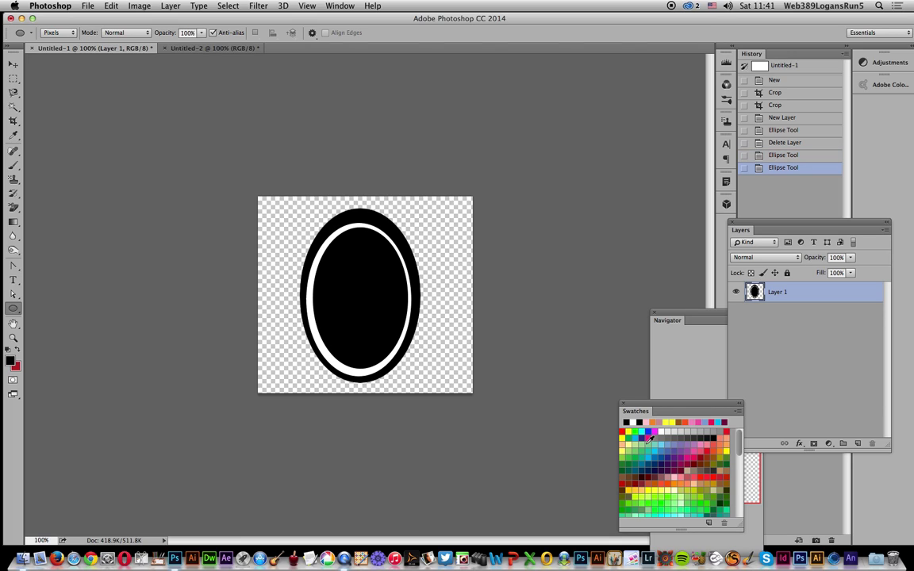
{"action": "left_click", "coordinate": [635, 421]}
{"action": "left_click_drag", "start_coordinate": [288, 212], "coordinate": [402, 367]}
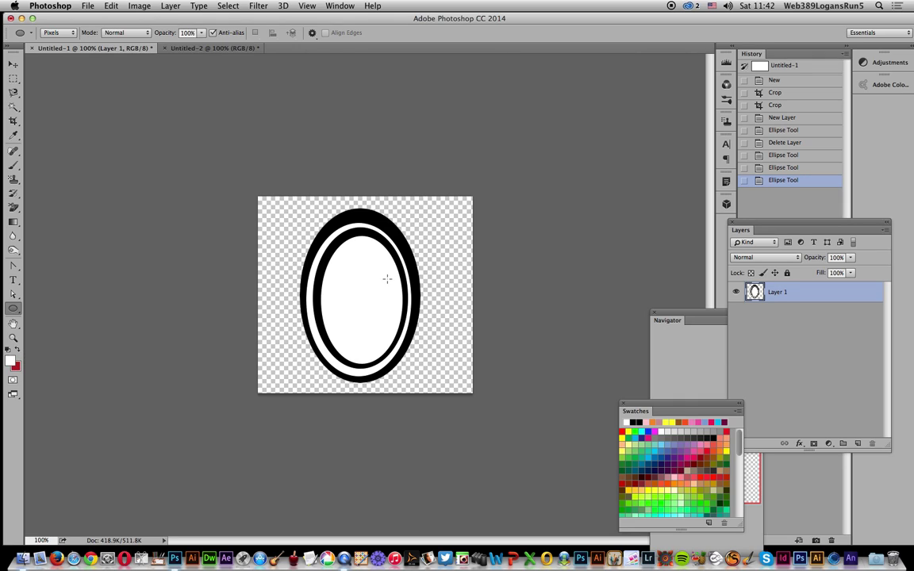
{"action": "left_click", "coordinate": [634, 420]}
{"action": "left_click_drag", "start_coordinate": [331, 250], "coordinate": [397, 349]}
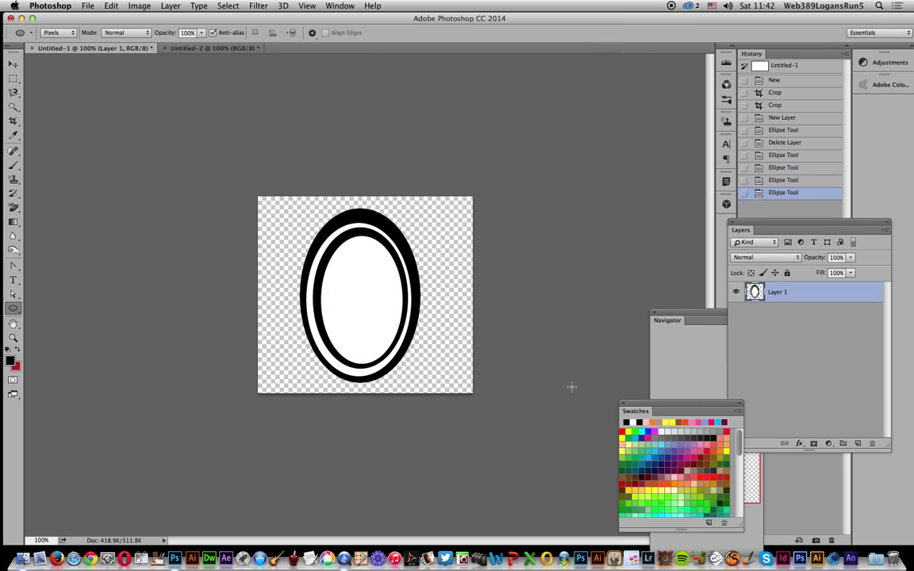
Continue the alternating smaller ellipses inward, finishing with a tiny white centre dot
{"action": "left_click", "coordinate": [632, 422]}
{"action": "left_click_drag", "start_coordinate": [337, 263], "coordinate": [392, 349]}
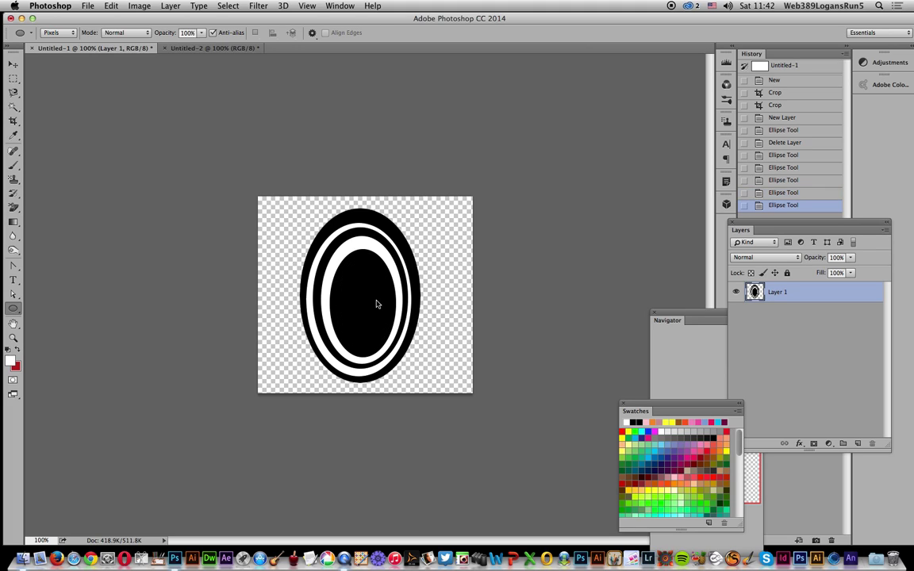
{"action": "left_click", "coordinate": [638, 420]}
{"action": "left_click_drag", "start_coordinate": [347, 267], "coordinate": [390, 341]}
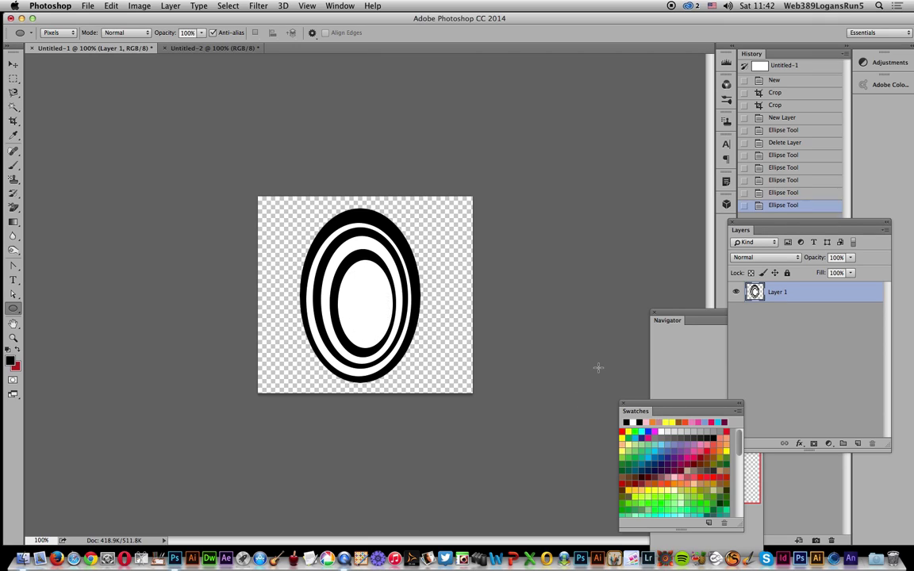
{"action": "left_click", "coordinate": [638, 420]}
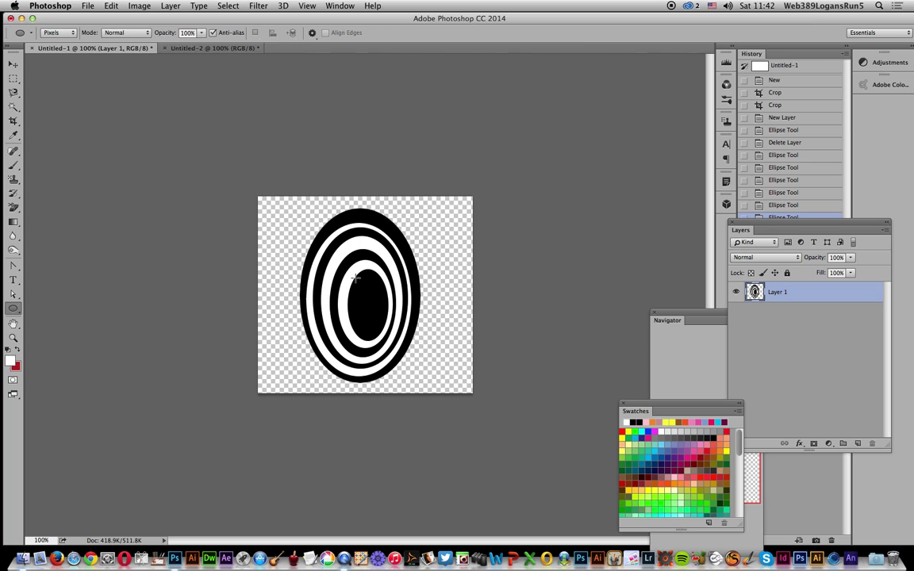
{"action": "left_click_drag", "start_coordinate": [353, 274], "coordinate": [386, 337]}
{"action": "left_click", "coordinate": [636, 422]}
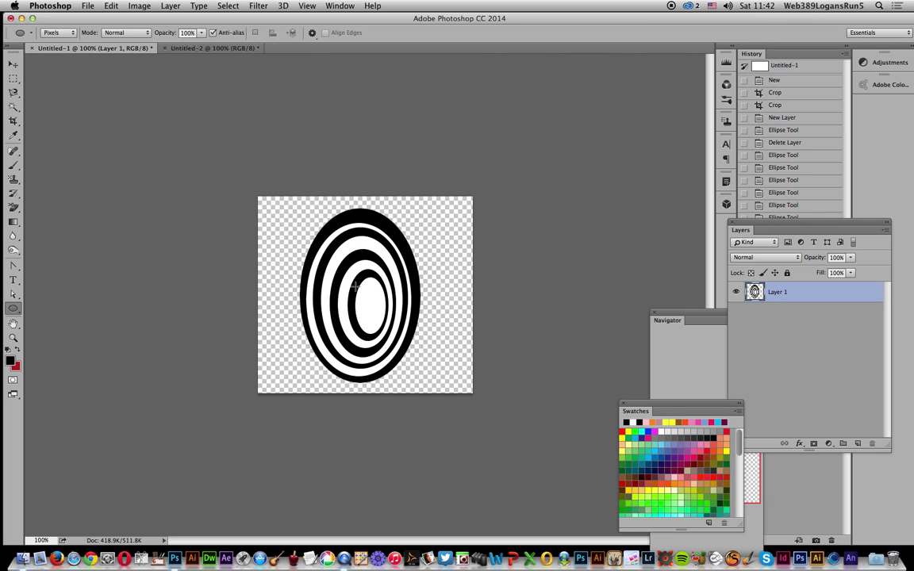
{"action": "left_click_drag", "start_coordinate": [361, 284], "coordinate": [386, 321]}
{"action": "left_click", "coordinate": [627, 422]}
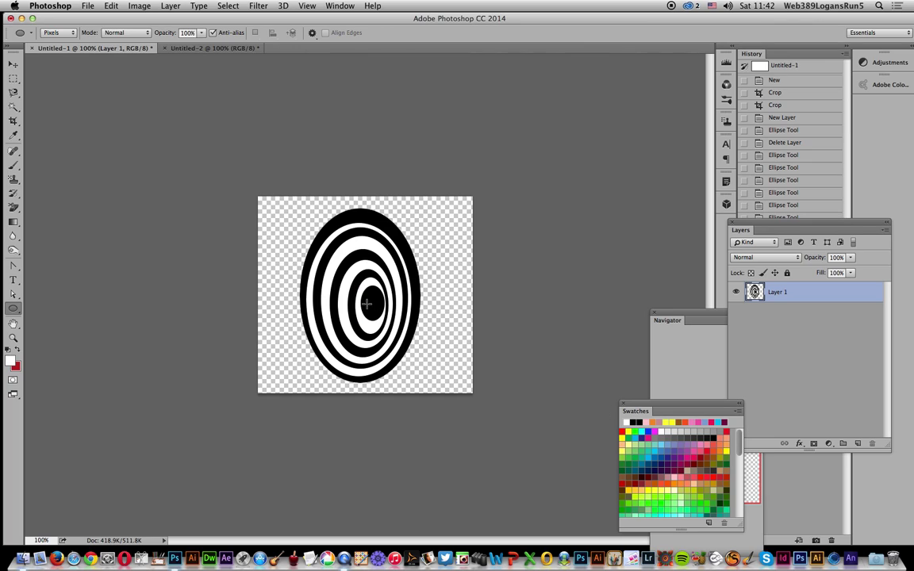
{"action": "left_click_drag", "start_coordinate": [361, 299], "coordinate": [373, 311]}
Define the concentric ellipse drawing as a new pattern, Pattern 19
{"action": "left_click", "coordinate": [112, 7]}
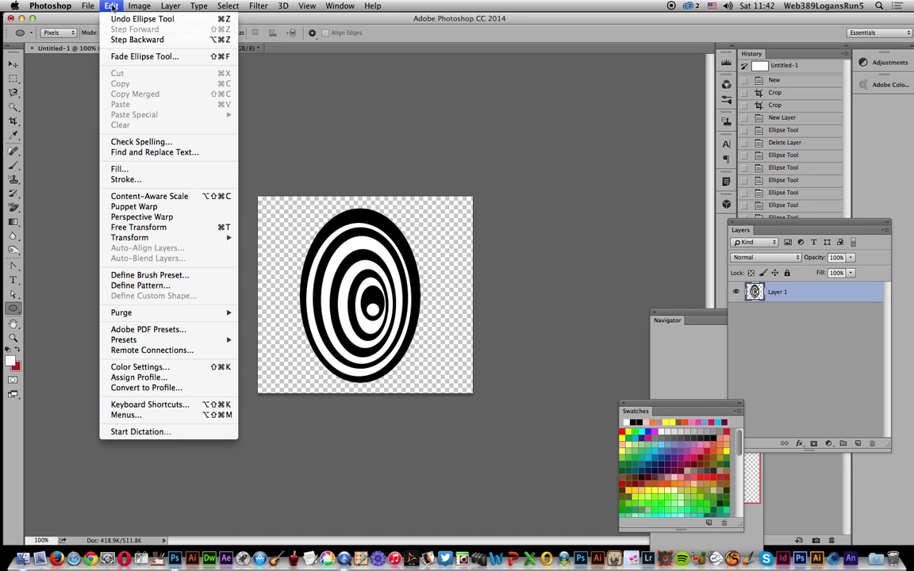
{"action": "left_click", "coordinate": [139, 285]}
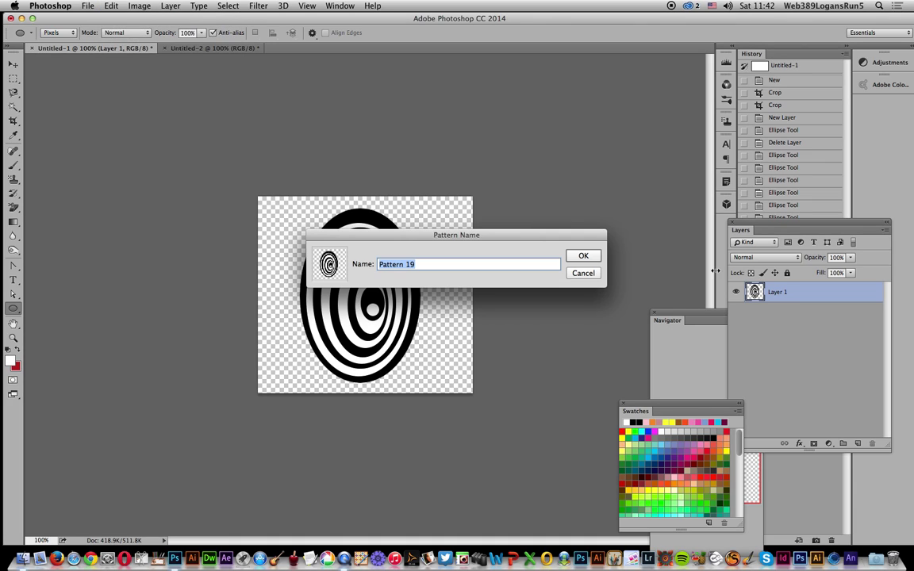
{"action": "left_click", "coordinate": [581, 256]}
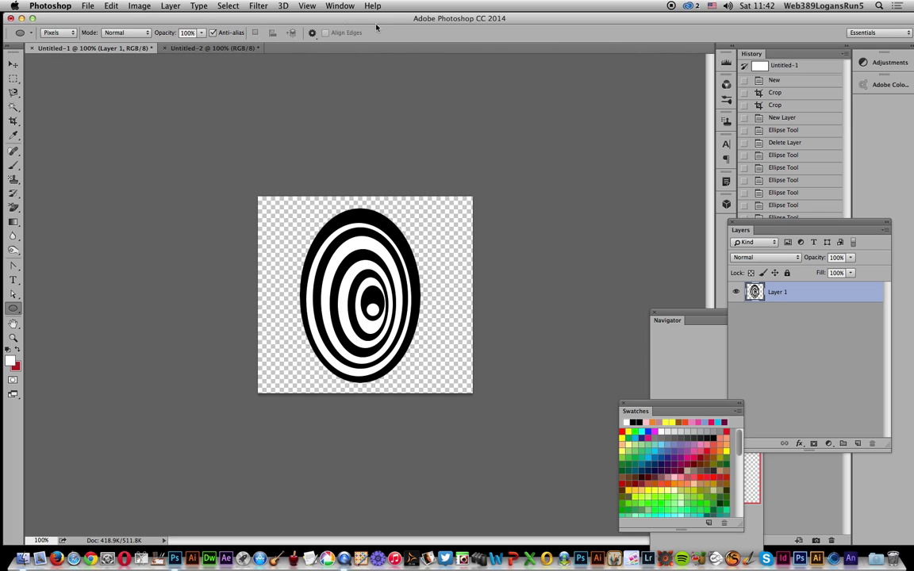
Fill Untitled-2 with the ellipse pattern via Random Fill, maximum scale about 1.18
{"action": "left_click", "coordinate": [182, 48]}
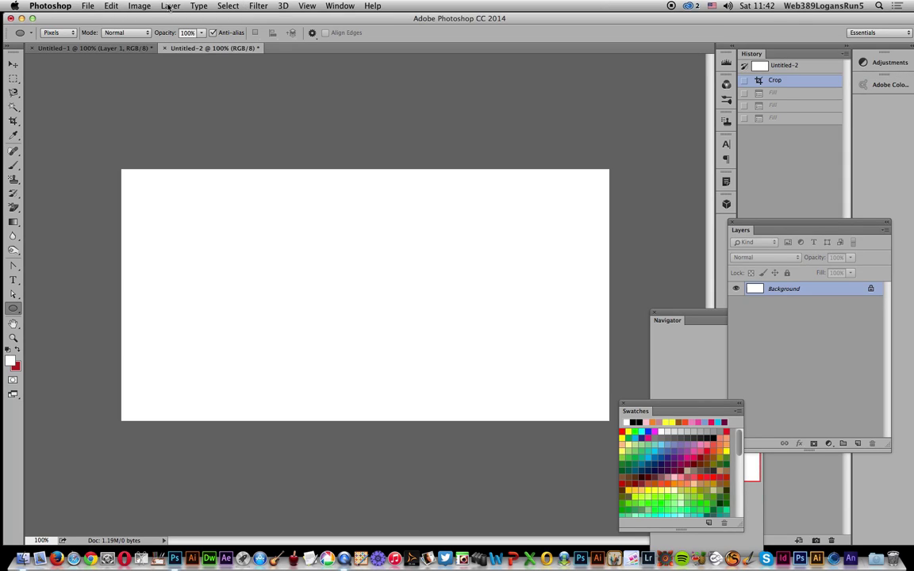
{"action": "left_click", "coordinate": [110, 6]}
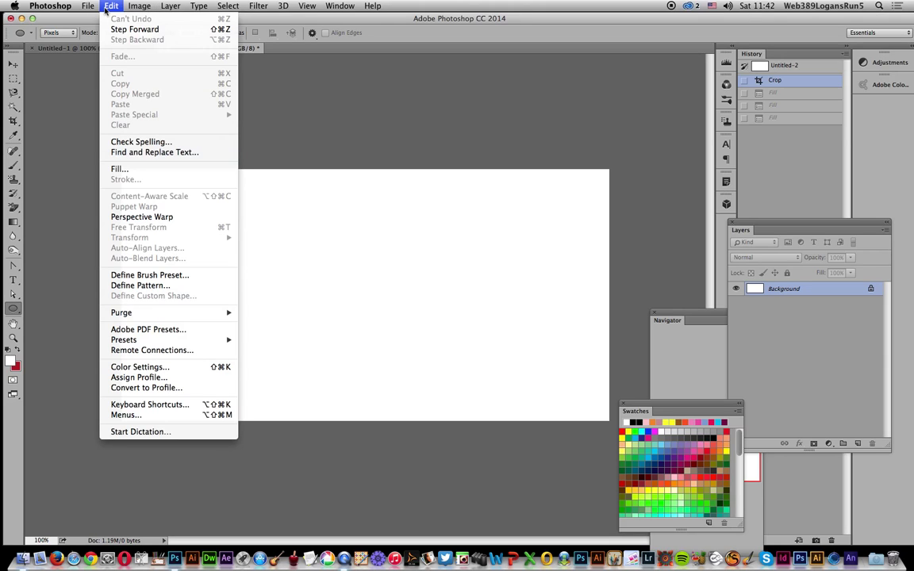
{"action": "left_click", "coordinate": [119, 169]}
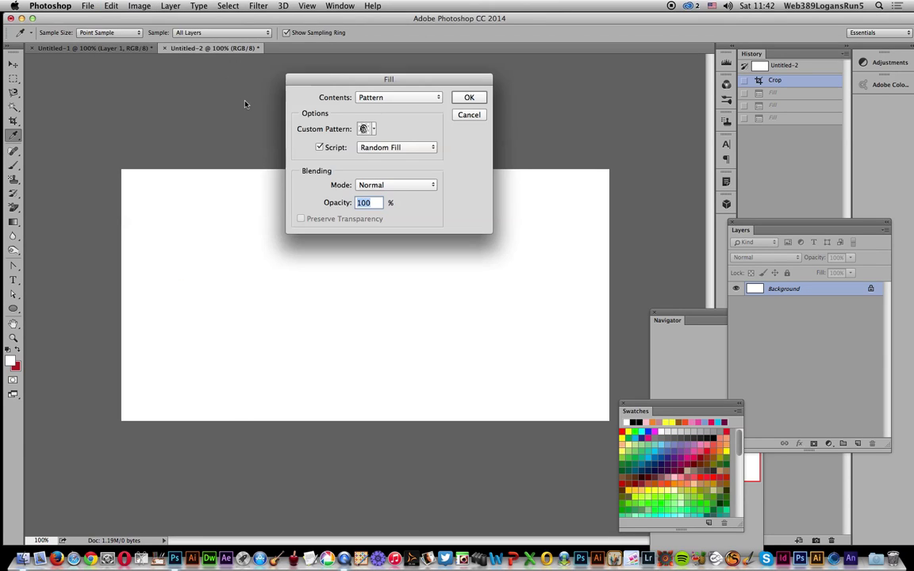
{"action": "left_click", "coordinate": [375, 129]}
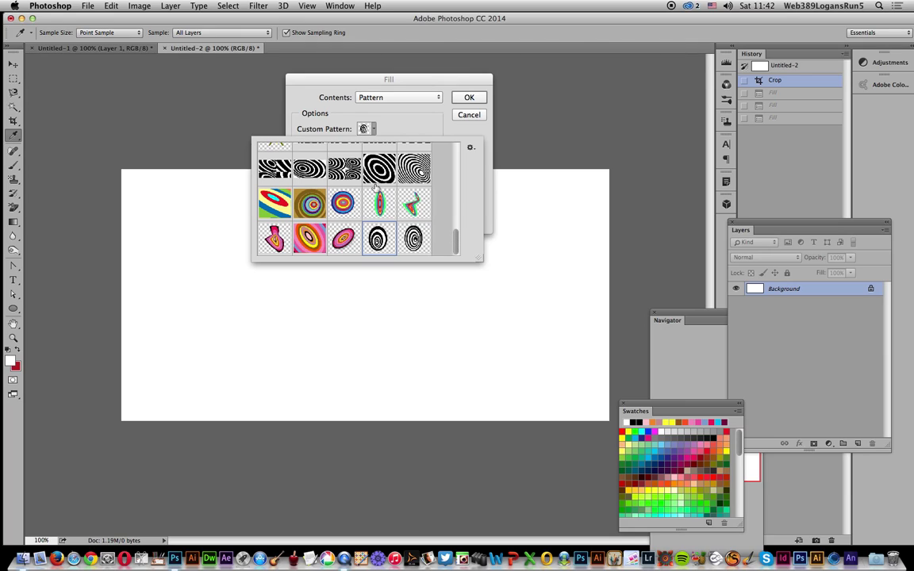
{"action": "left_click", "coordinate": [414, 241]}
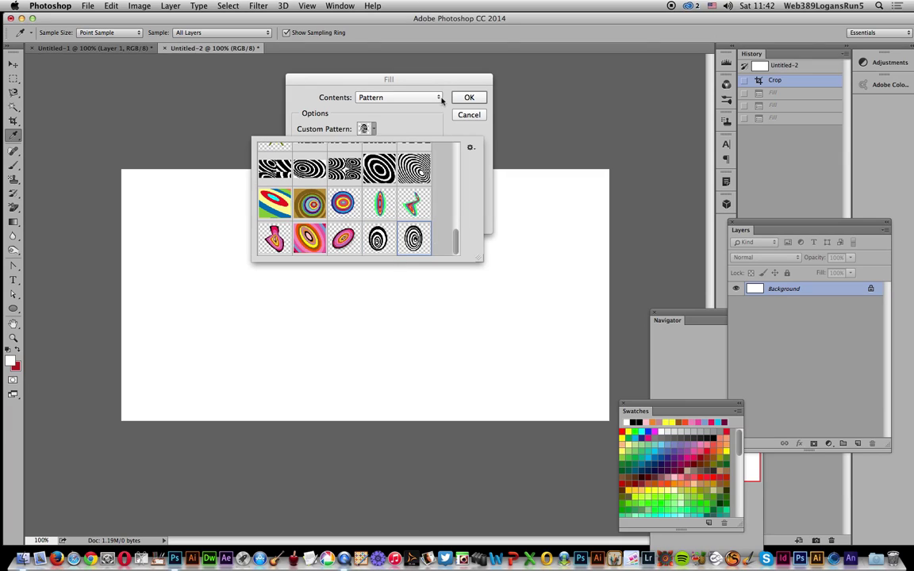
{"action": "left_click", "coordinate": [414, 73]}
{"action": "left_click", "coordinate": [469, 100]}
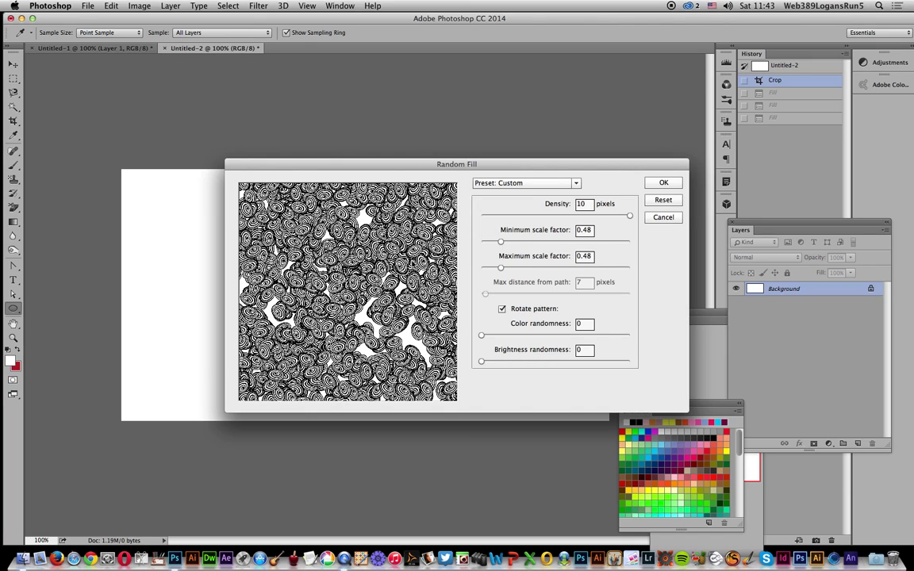
{"action": "left_click_drag", "start_coordinate": [501, 269], "coordinate": [538, 270]}
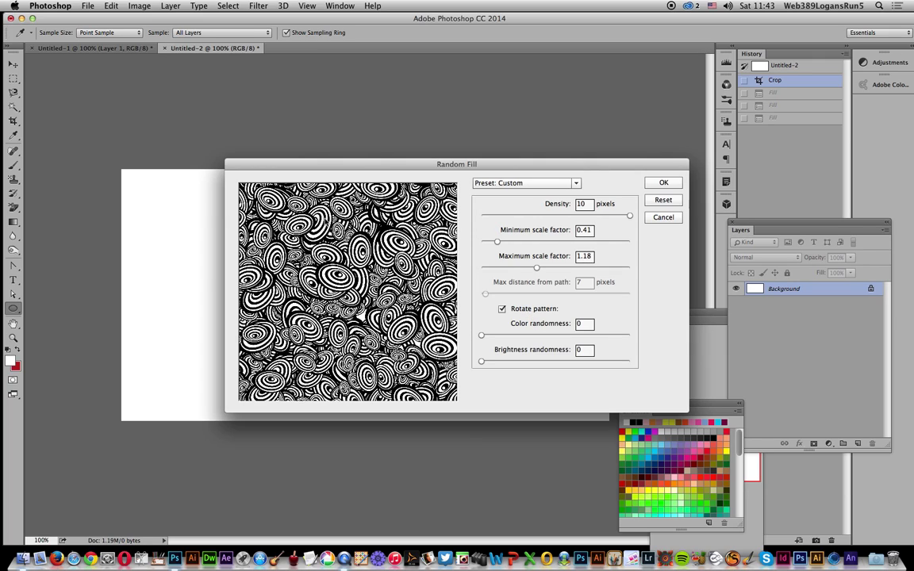
{"action": "left_click", "coordinate": [663, 182]}
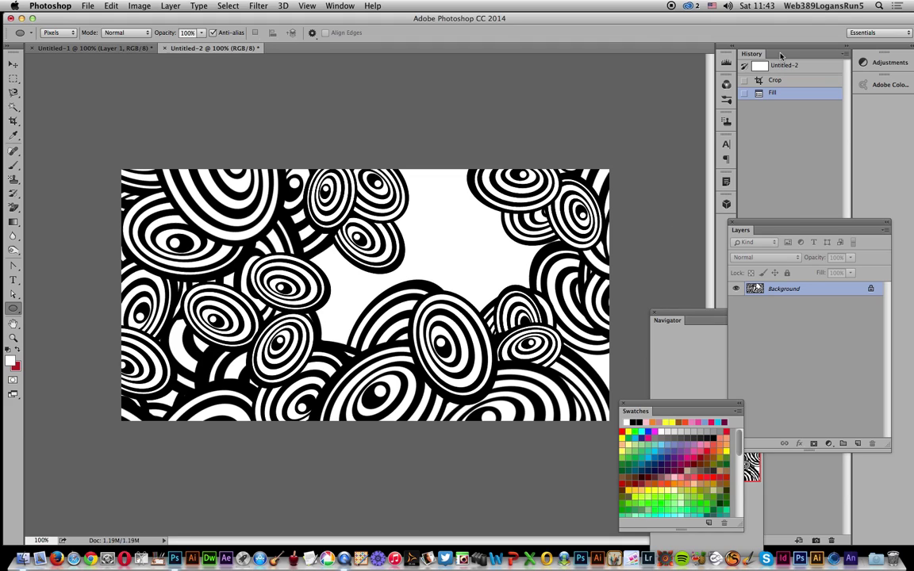
Rerun the Random Fill pattern fill for a new ellipse layout
{"action": "left_click", "coordinate": [103, 8]}
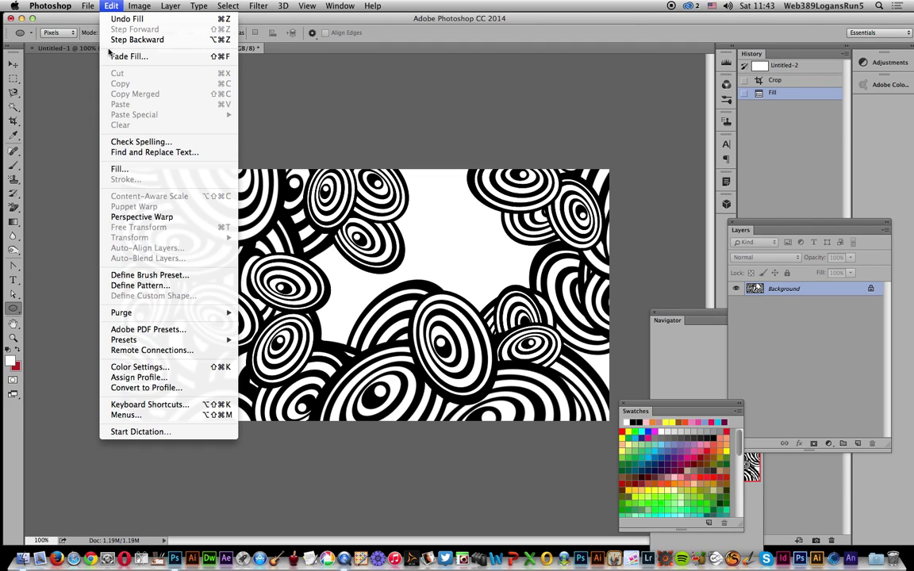
{"action": "left_click", "coordinate": [123, 170]}
{"action": "left_click", "coordinate": [476, 97]}
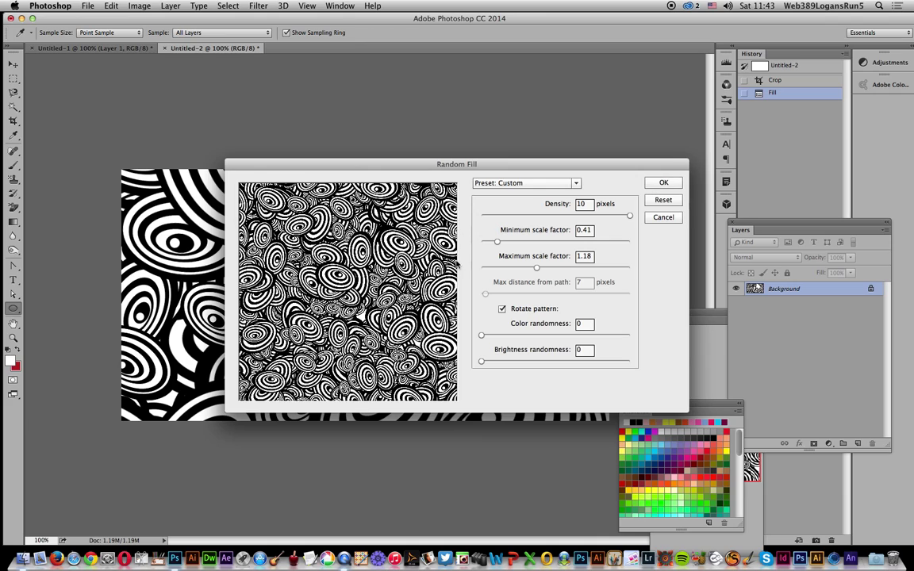
{"action": "left_click", "coordinate": [659, 182]}
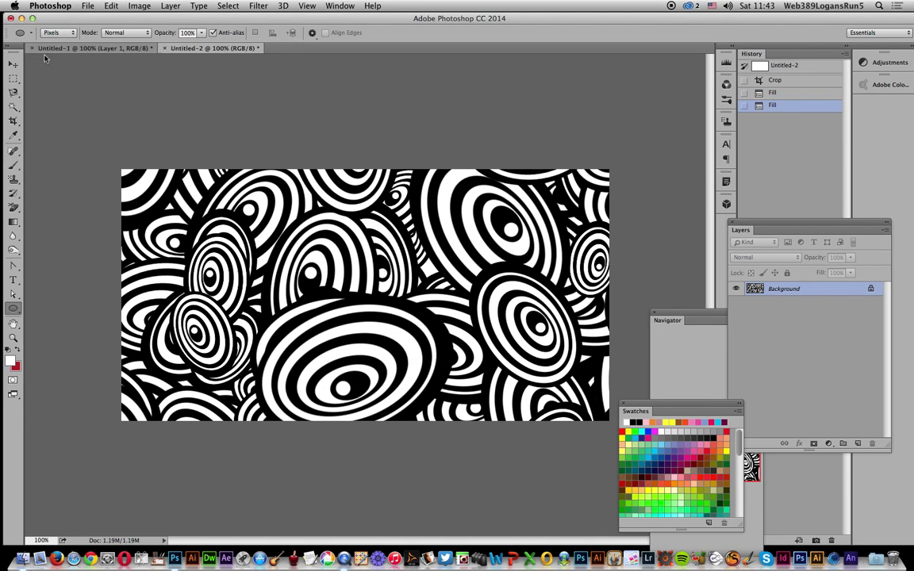
Run the Random Fill once more for another fresh, denser arrangement
{"action": "left_click", "coordinate": [109, 7]}
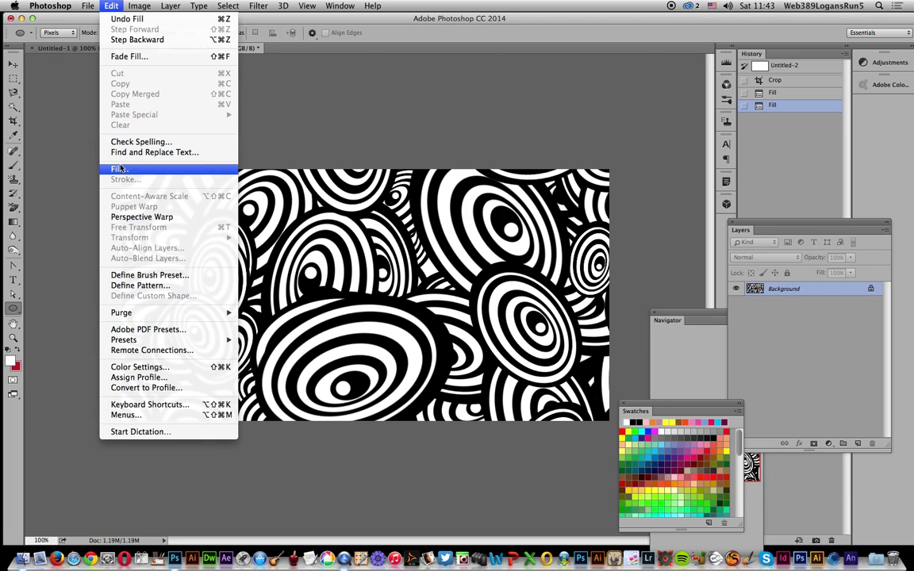
{"action": "left_click", "coordinate": [109, 150]}
{"action": "left_click", "coordinate": [469, 97]}
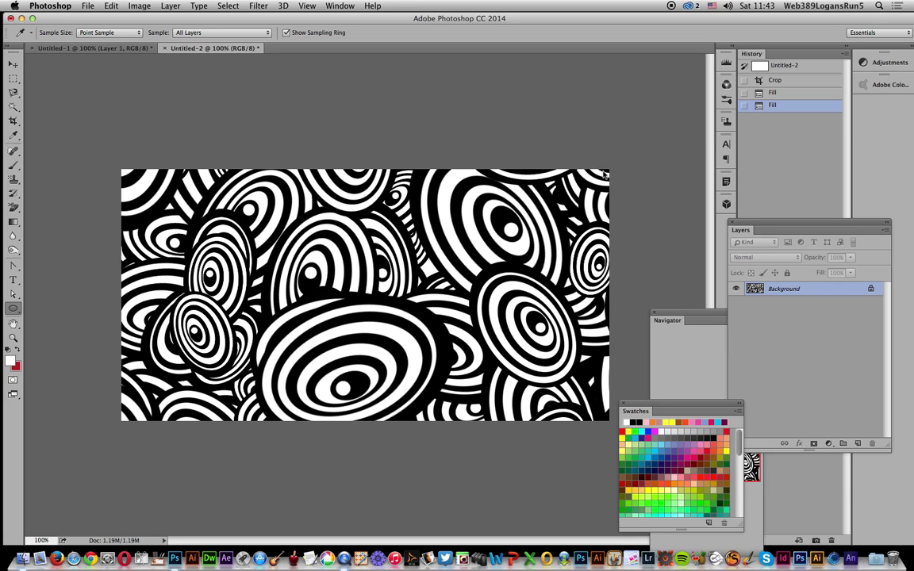
{"action": "left_click", "coordinate": [677, 184]}
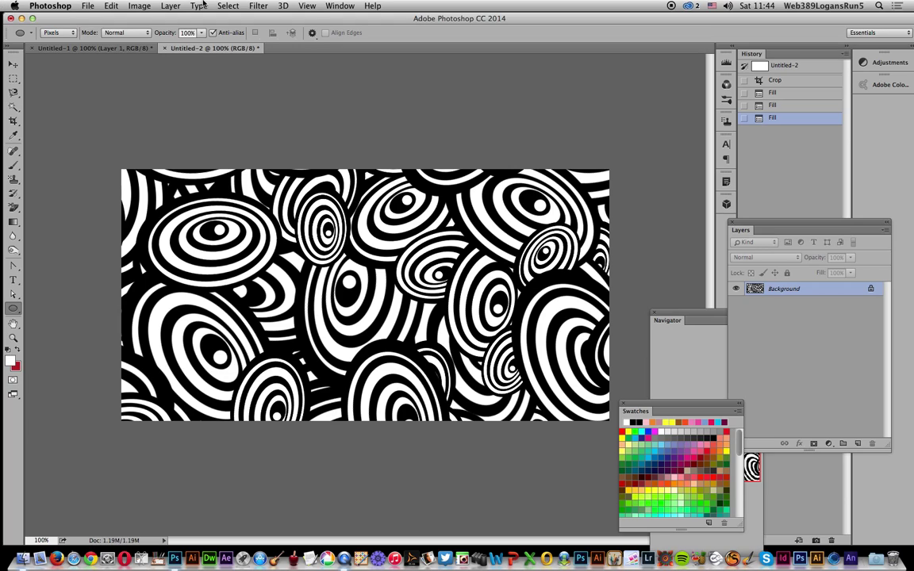
Random-fill the canvas again using a different concentric ellipse pattern from the Custom Pattern picker
{"action": "left_click", "coordinate": [112, 7]}
{"action": "left_click", "coordinate": [119, 169]}
{"action": "left_click", "coordinate": [374, 130]}
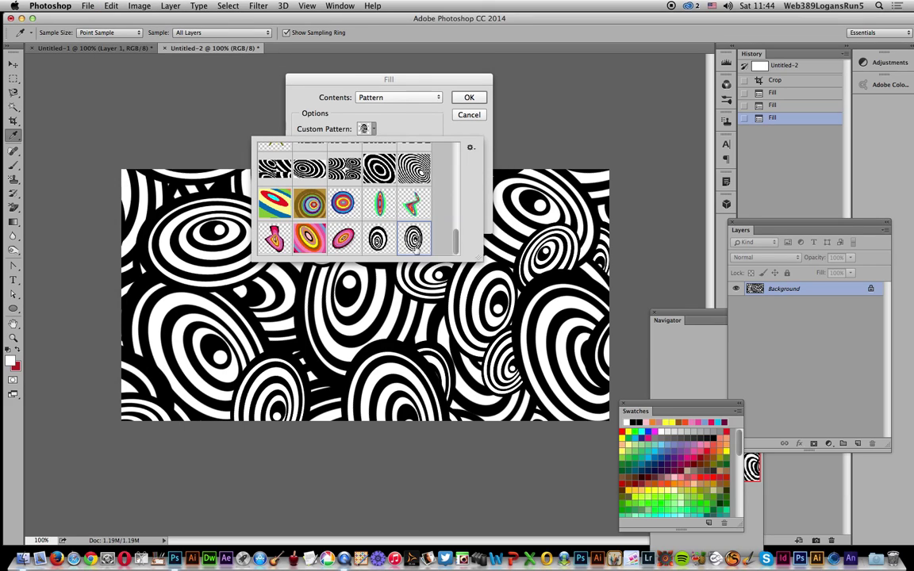
{"action": "left_click", "coordinate": [356, 106]}
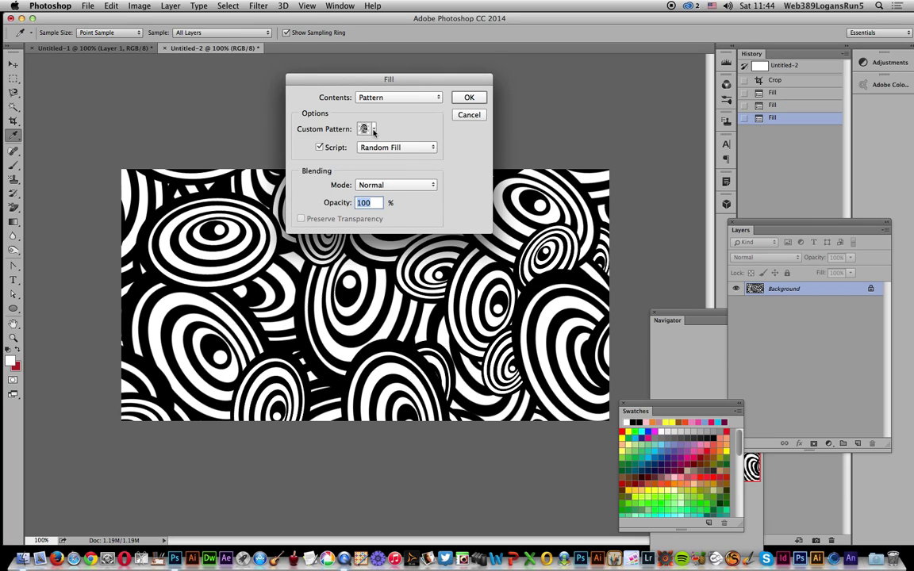
{"action": "left_click", "coordinate": [374, 131]}
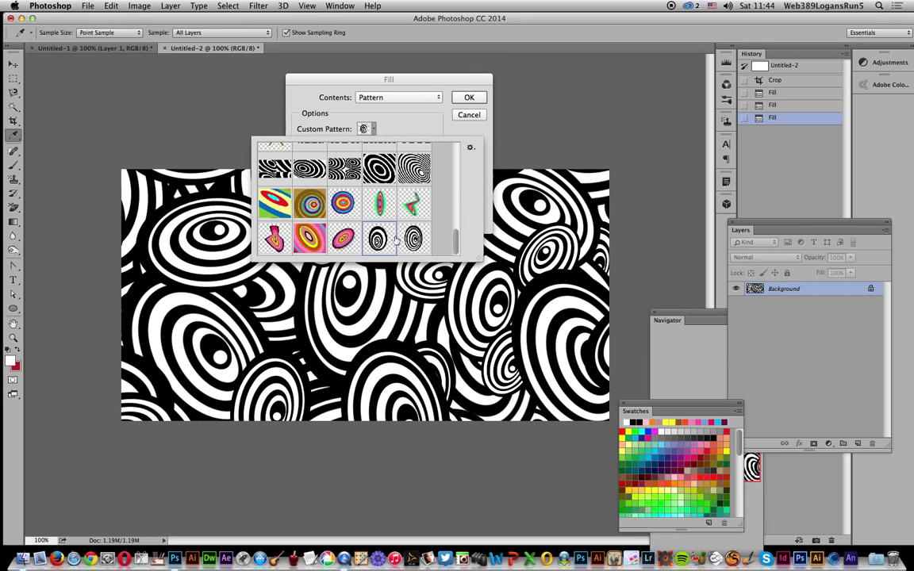
{"action": "left_click", "coordinate": [468, 98]}
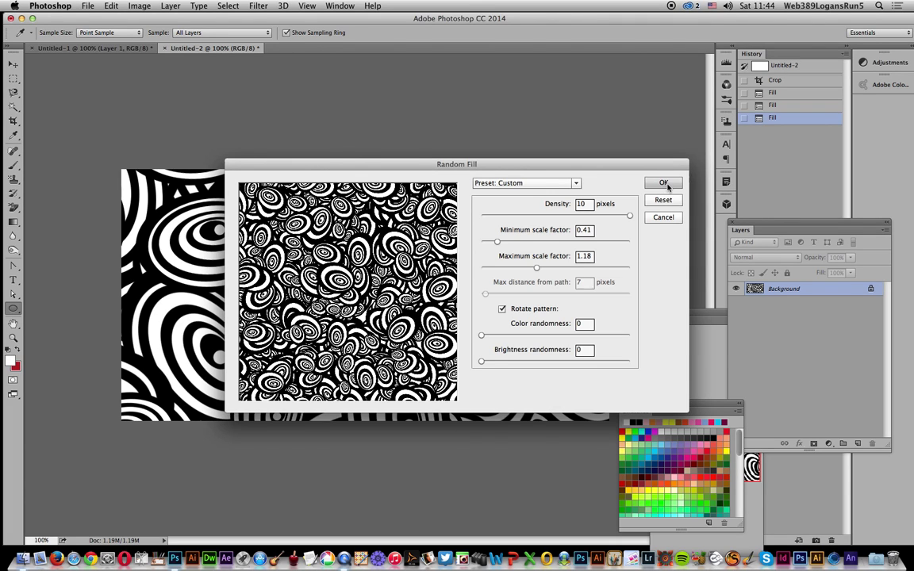
{"action": "left_click", "coordinate": [664, 183]}
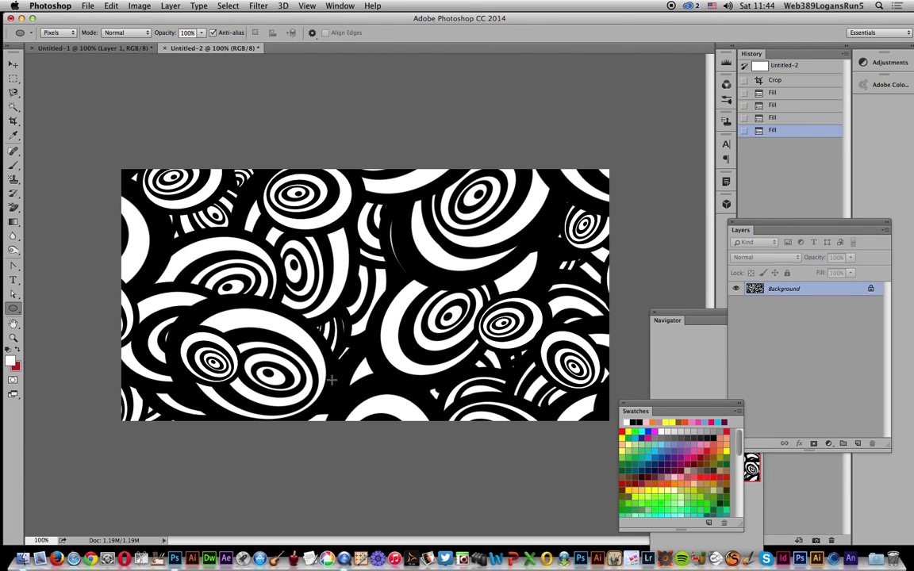